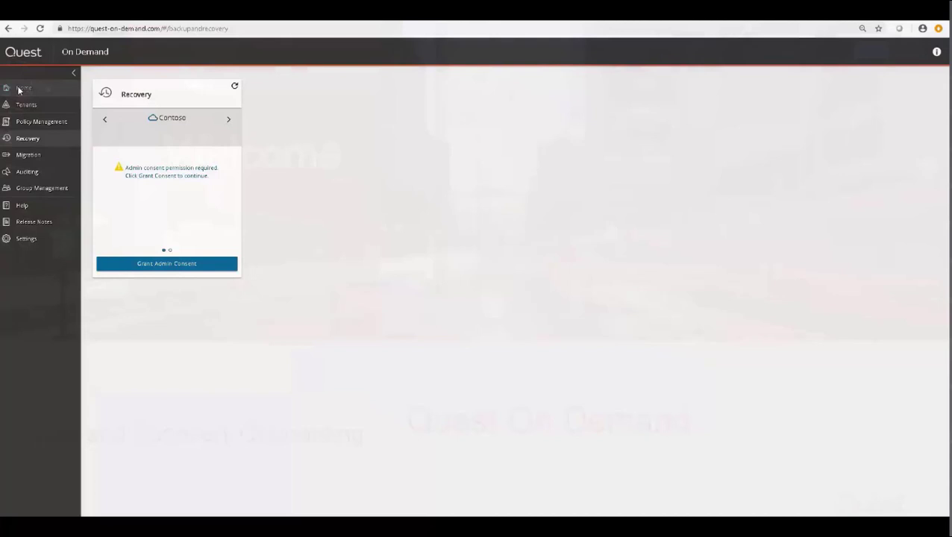
Grant admin consent for the Recovery module on the first Contoso tenant, accepting the requested permissions with that tenant's admin account.
click(19, 89)
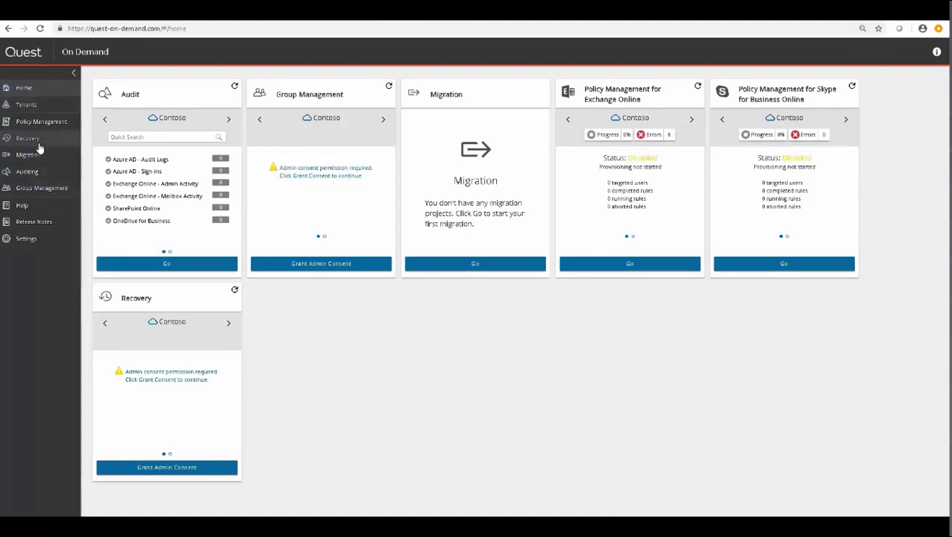
click(46, 109)
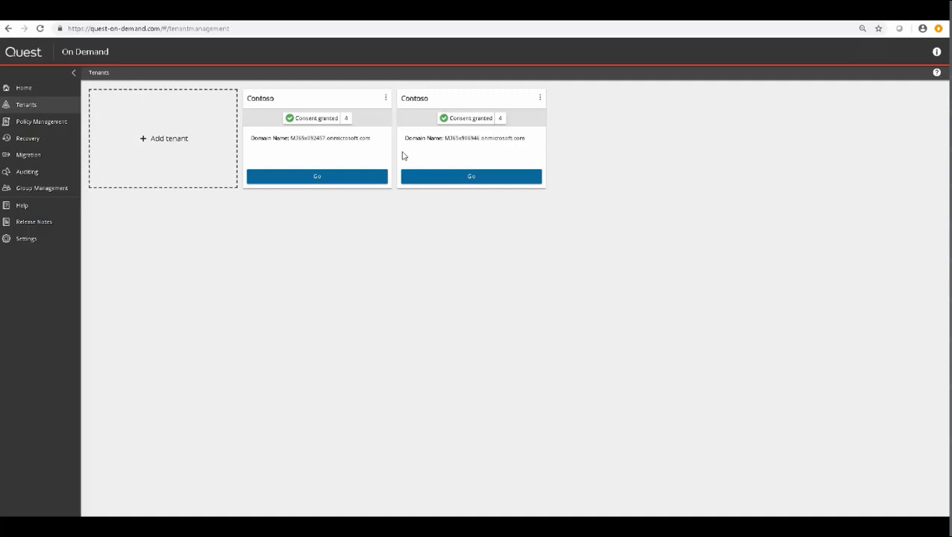
click(39, 139)
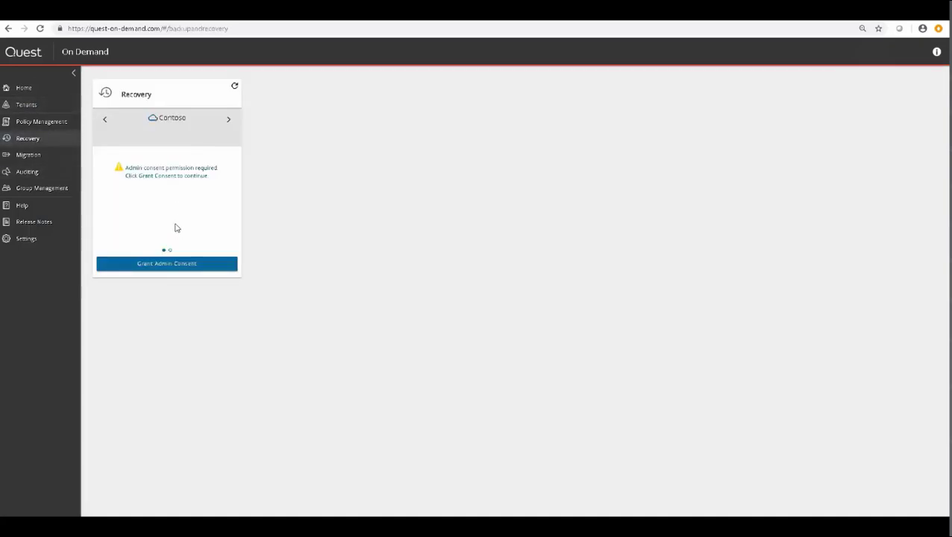
click(200, 269)
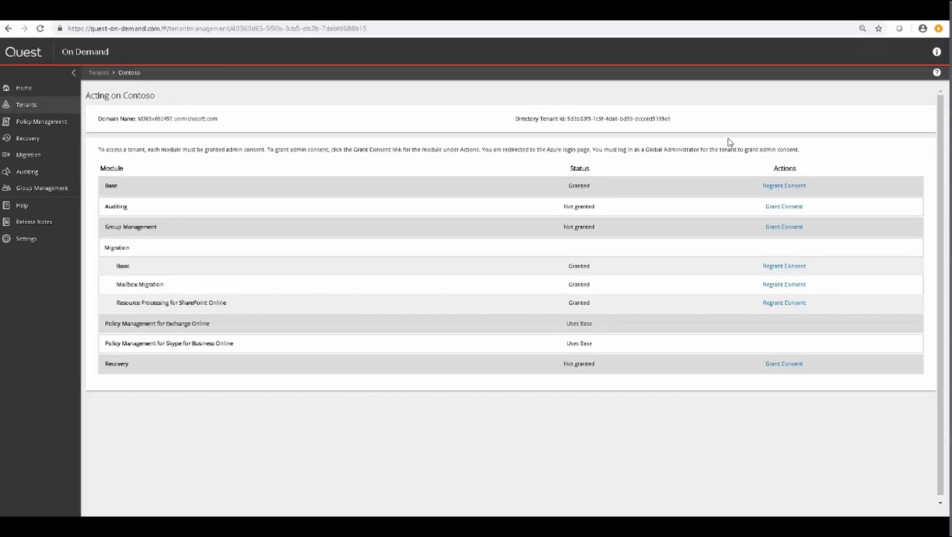
click(781, 366)
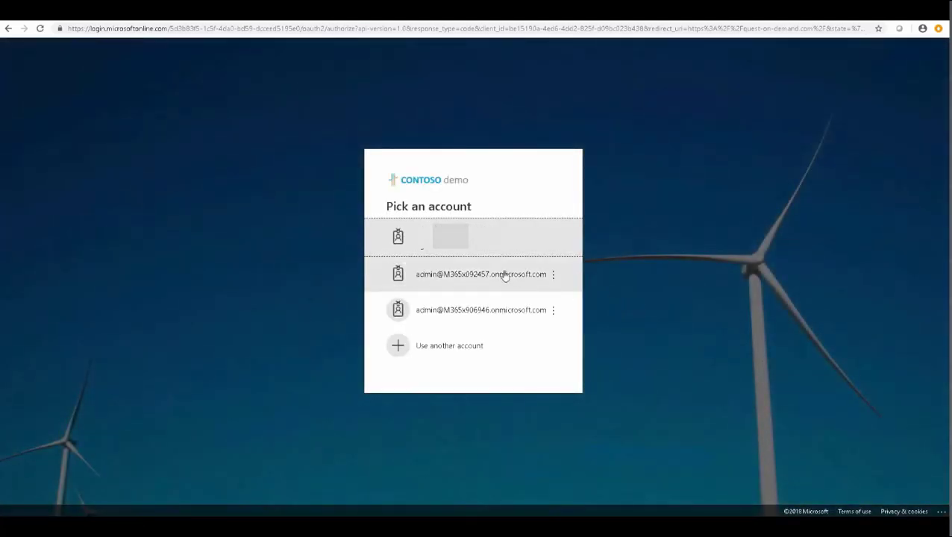
click(504, 271)
click(547, 312)
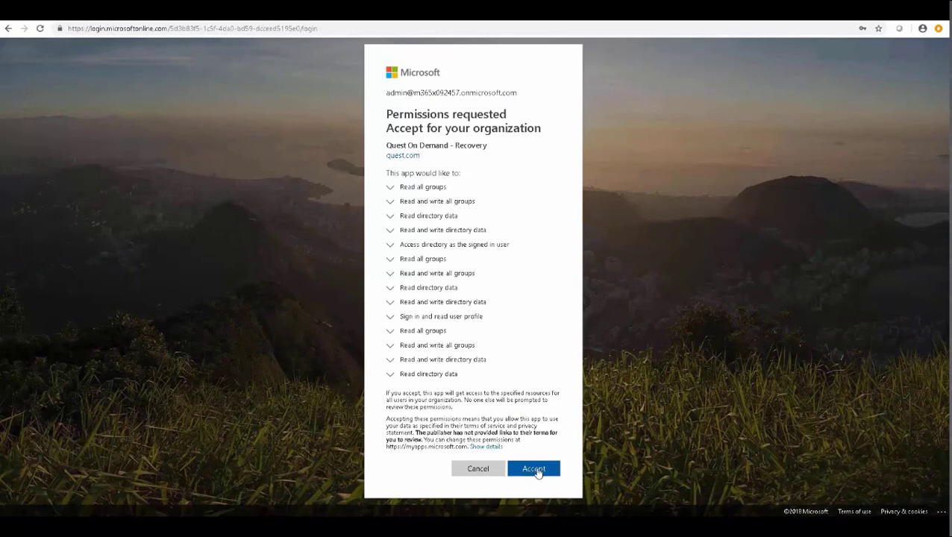
click(536, 470)
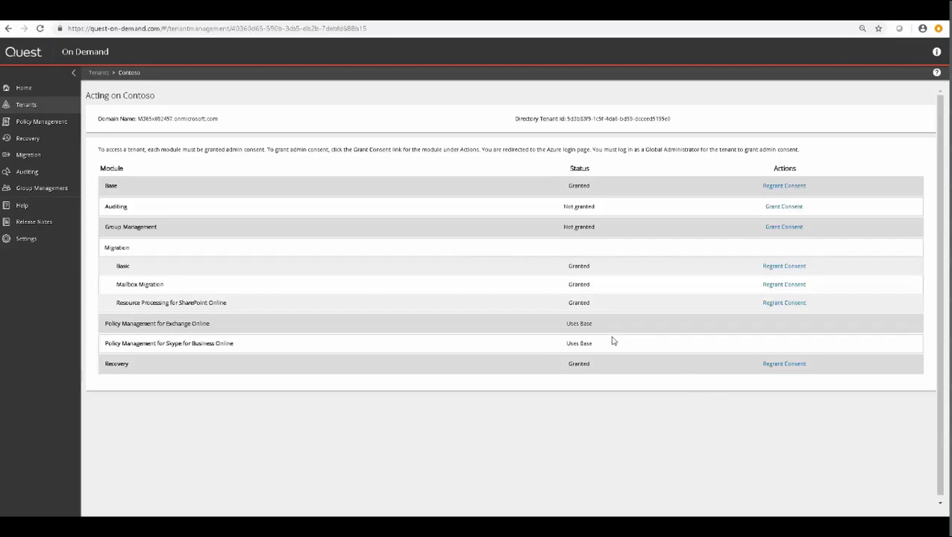
Create a backup of the Contoso tenant that has consent in Recovery for Azure AD and open the backup task's details.
click(33, 140)
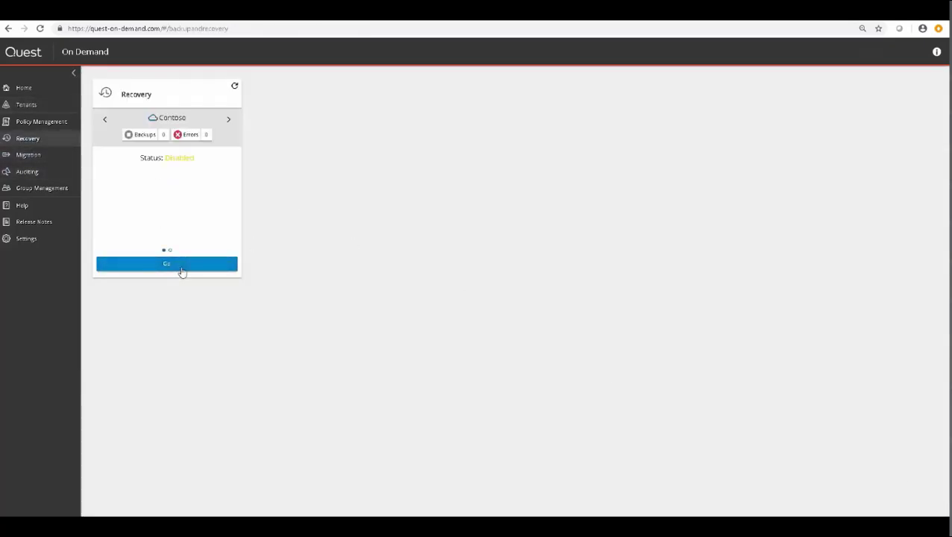
click(181, 266)
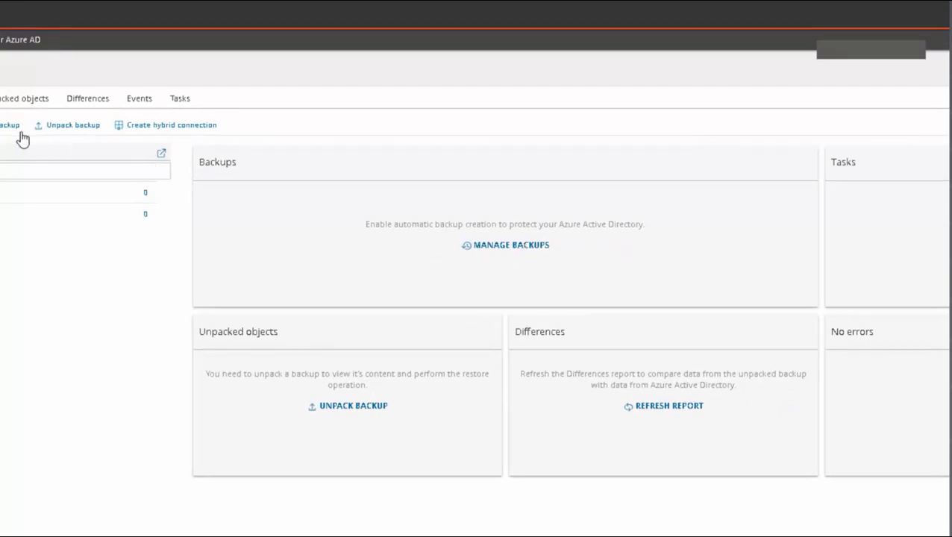
click(173, 135)
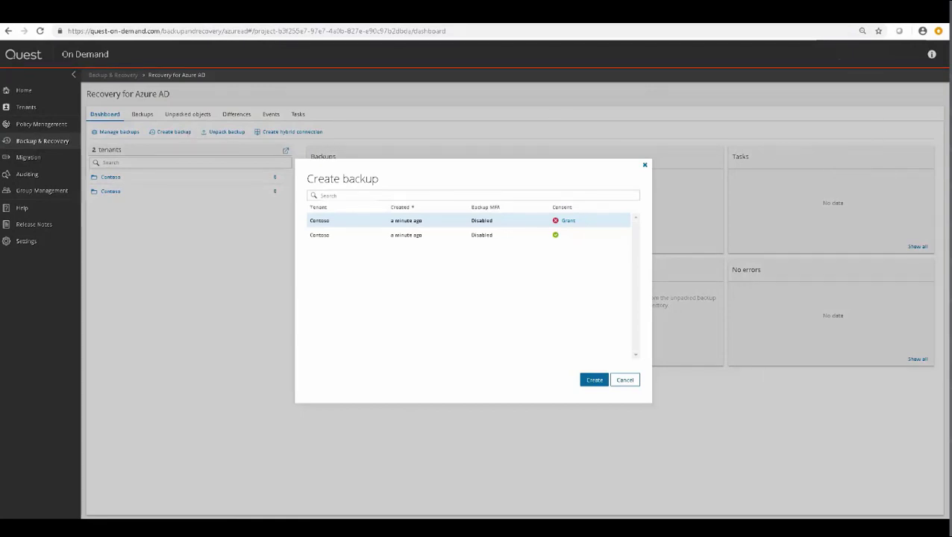
click(494, 235)
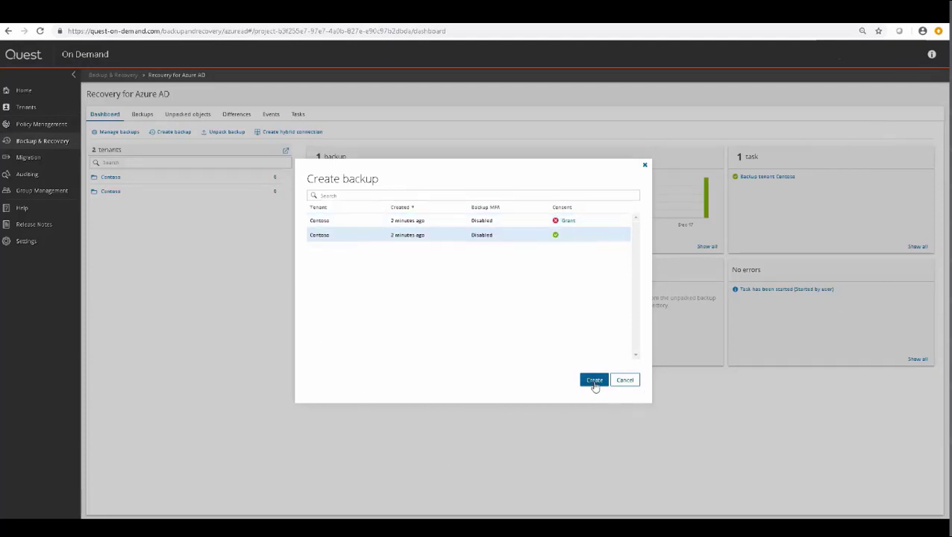
click(595, 382)
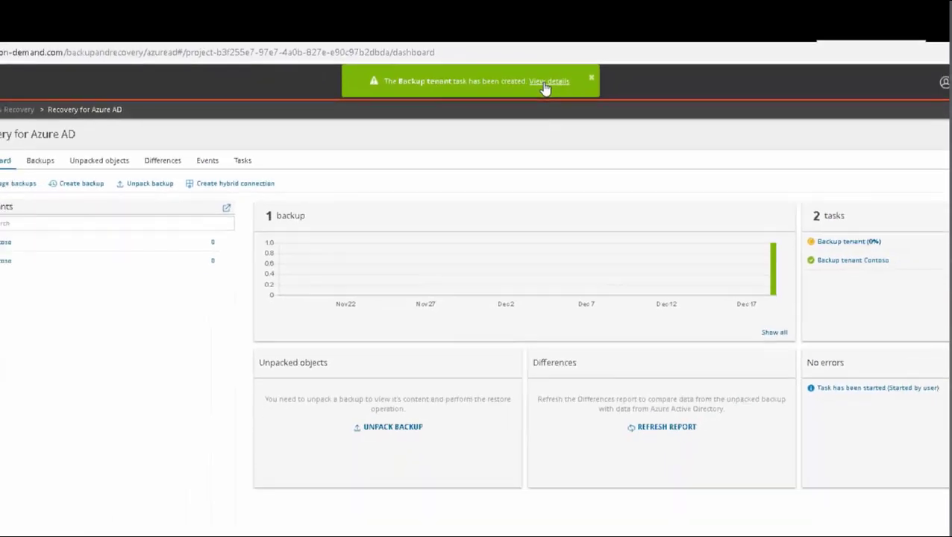
click(547, 82)
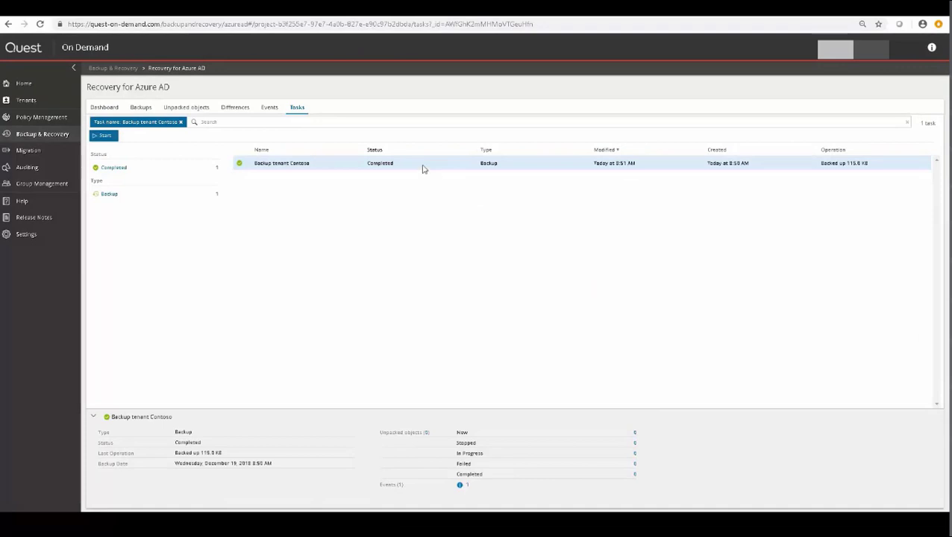
Enable scheduled backups with a 1 year retention policy for the consented Contoso tenant and open the running backup task.
click(105, 108)
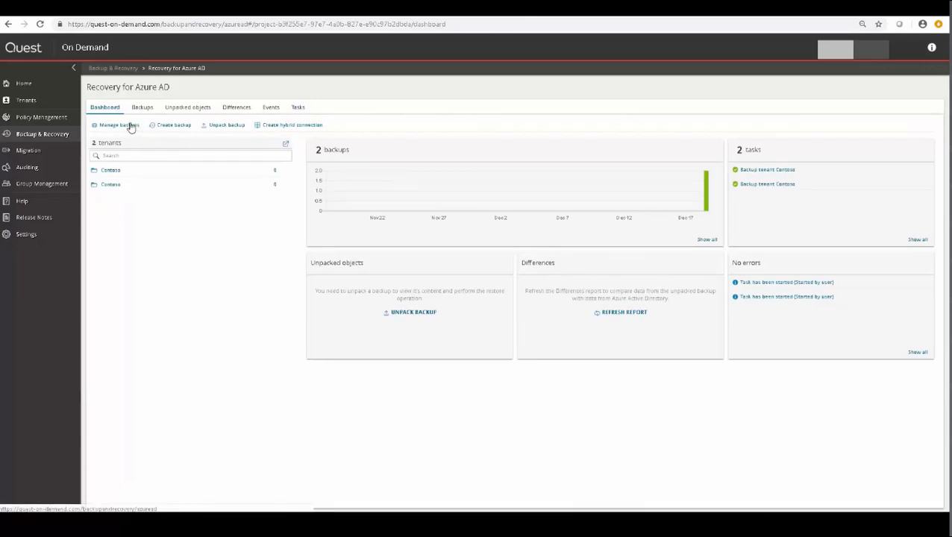
click(131, 126)
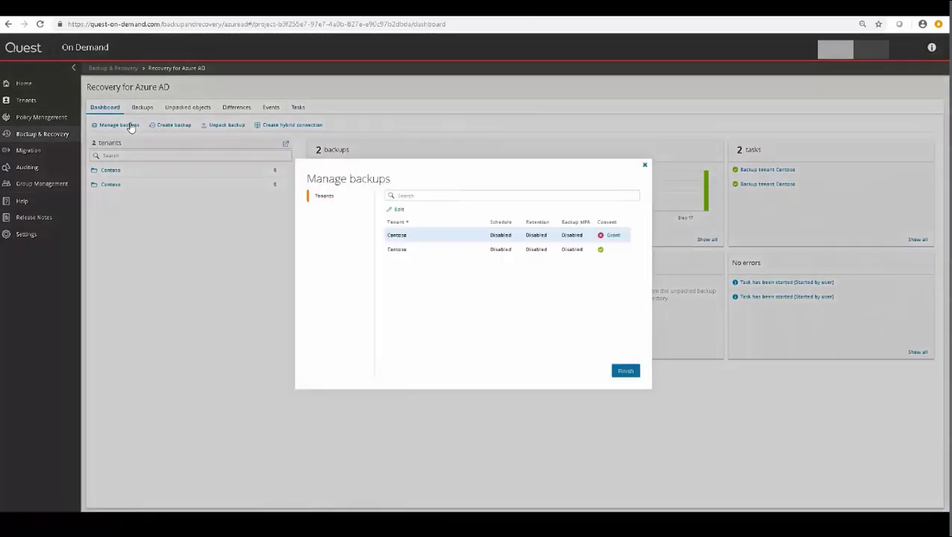
click(474, 254)
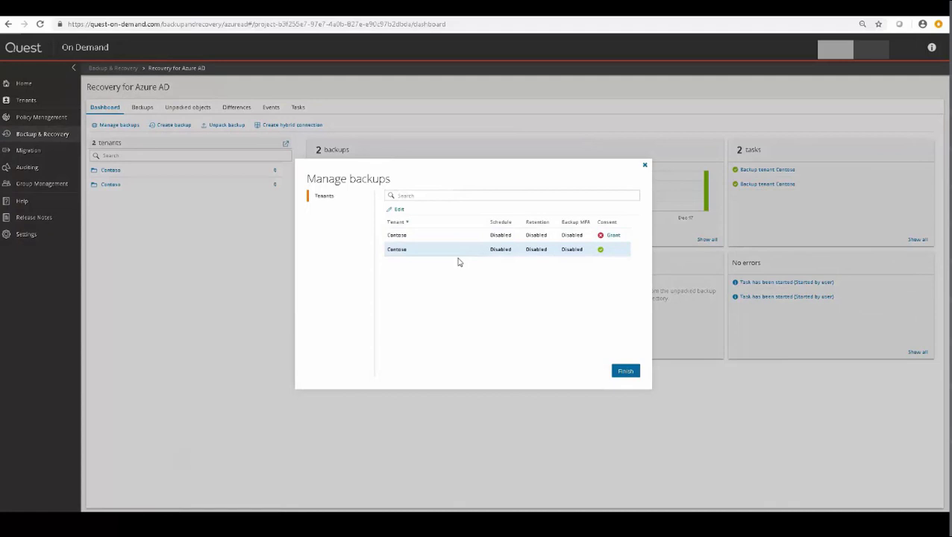
click(396, 211)
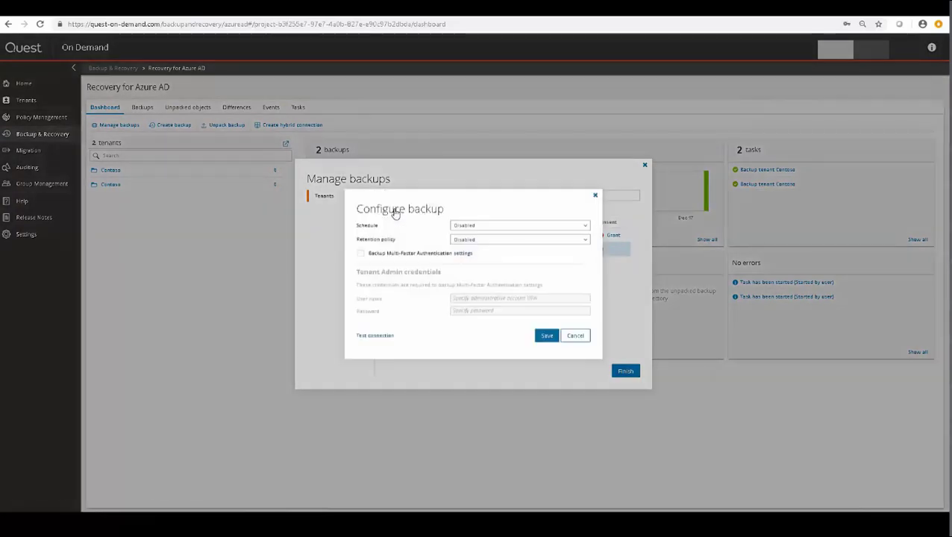
click(587, 223)
click(522, 238)
click(582, 239)
click(515, 261)
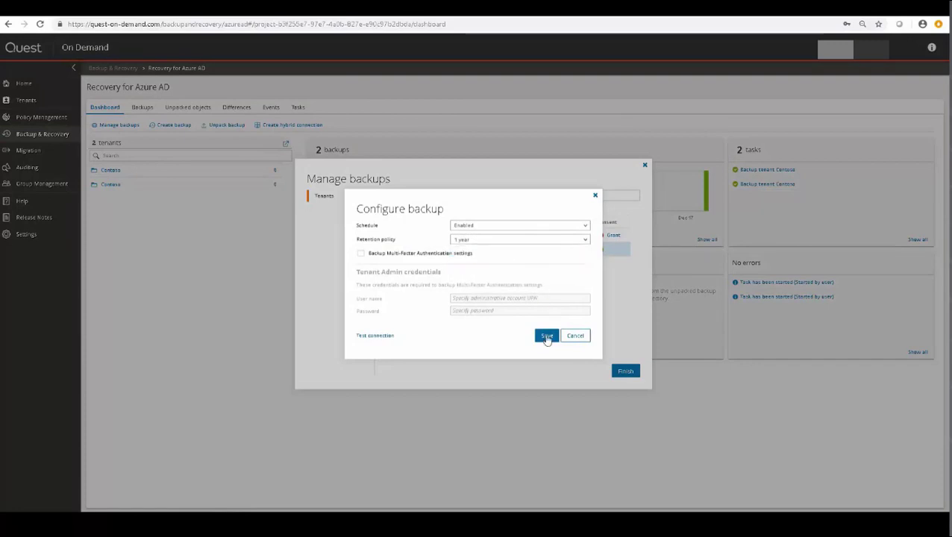
click(547, 335)
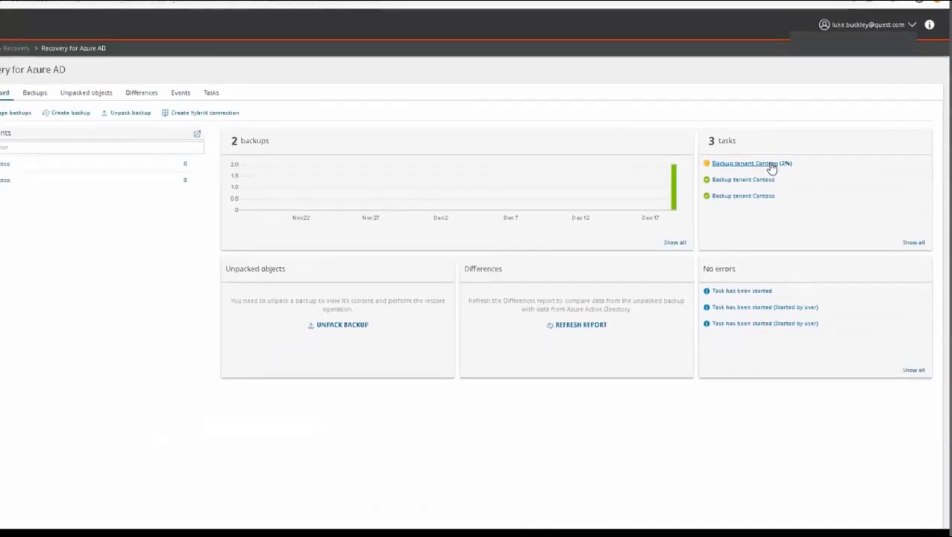
click(636, 212)
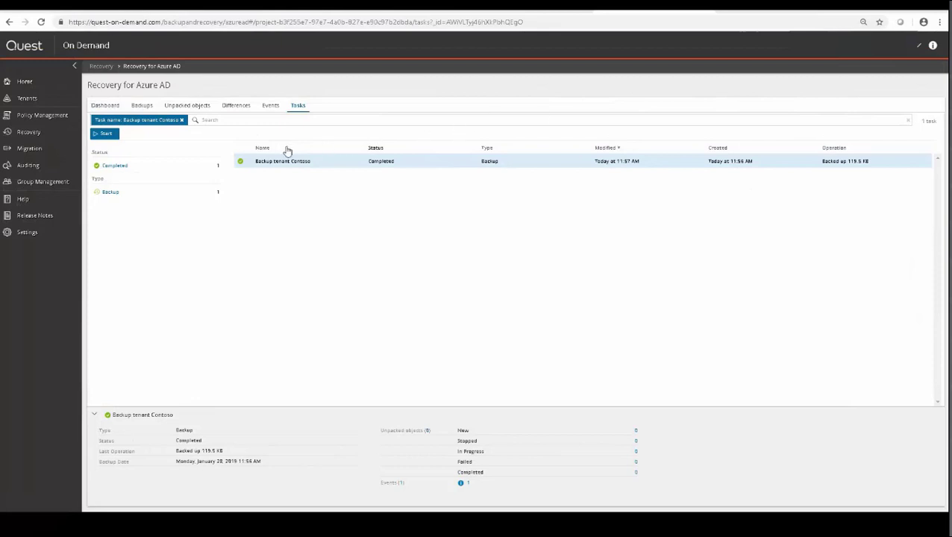
Unpack the Contoso backup with objects from previously unpacked backups cleared, and open the unpacking task's details.
click(142, 106)
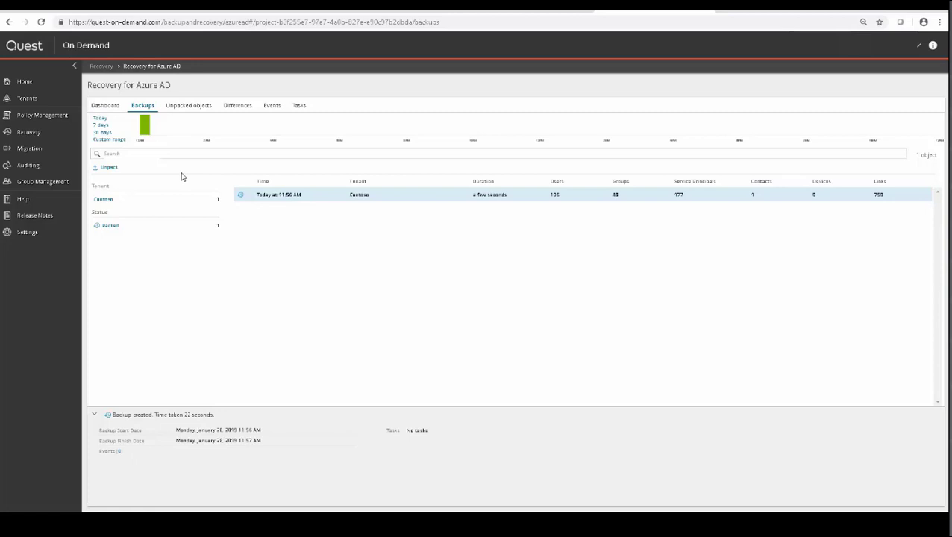
click(109, 168)
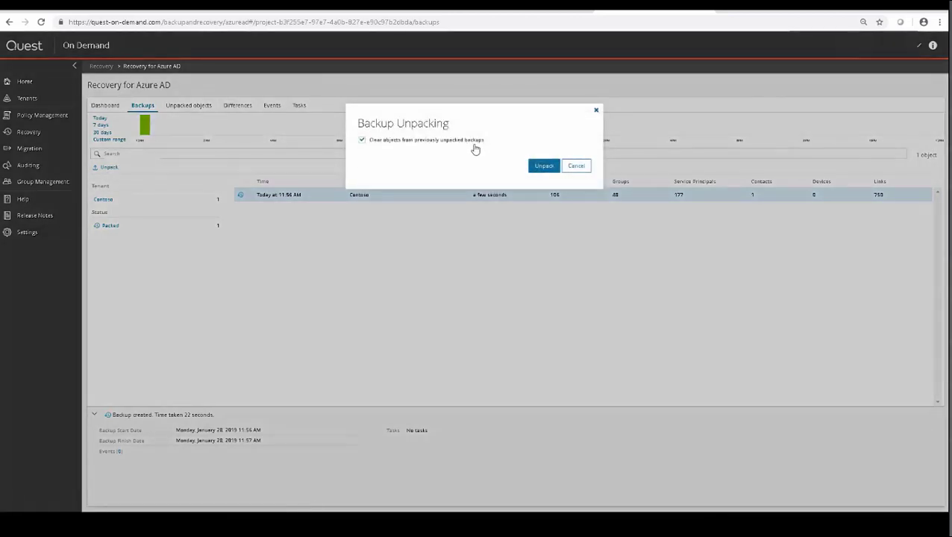
click(548, 169)
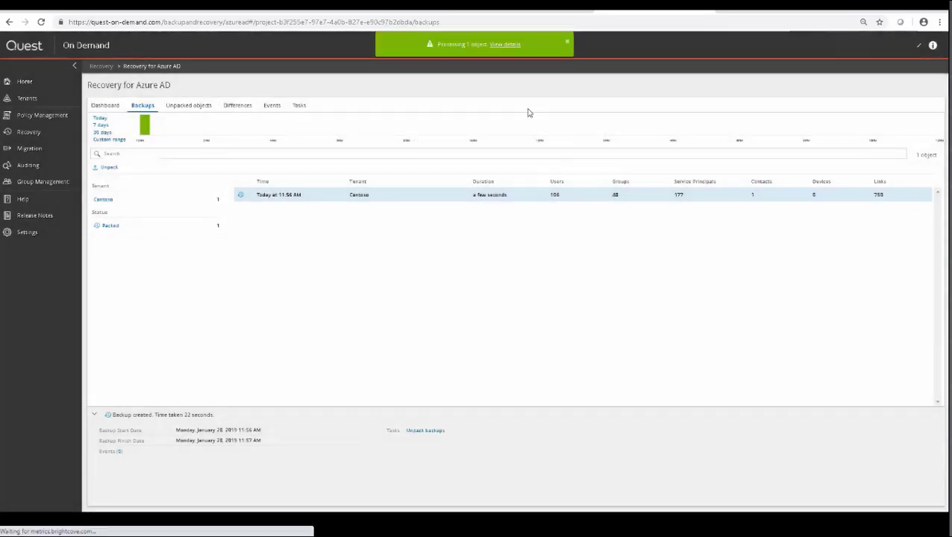
click(509, 46)
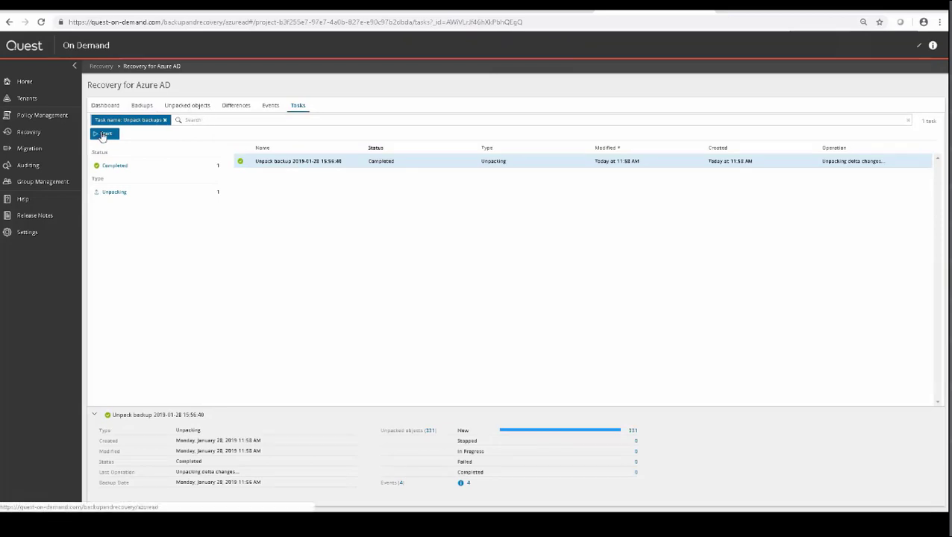
Restore all unpacked objects with all their attributes and open the restore task's details.
click(202, 108)
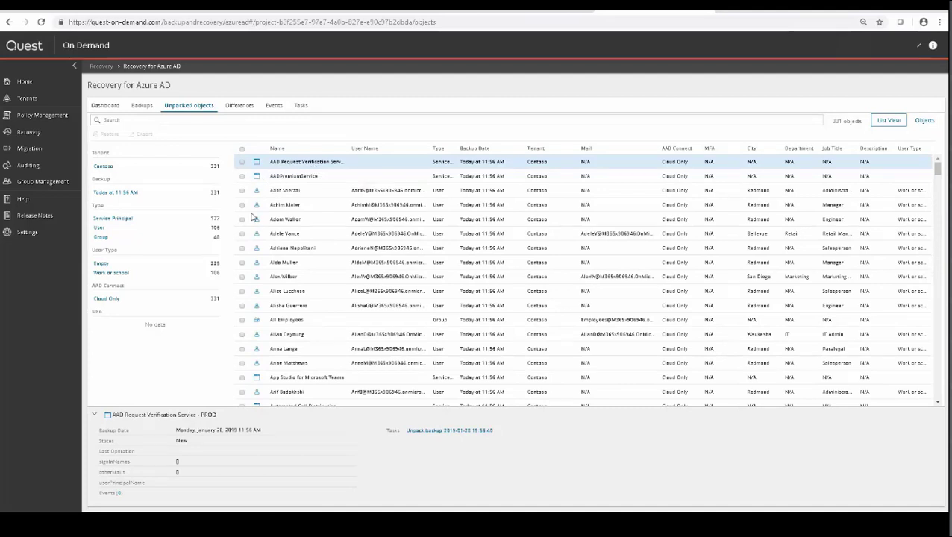
click(242, 148)
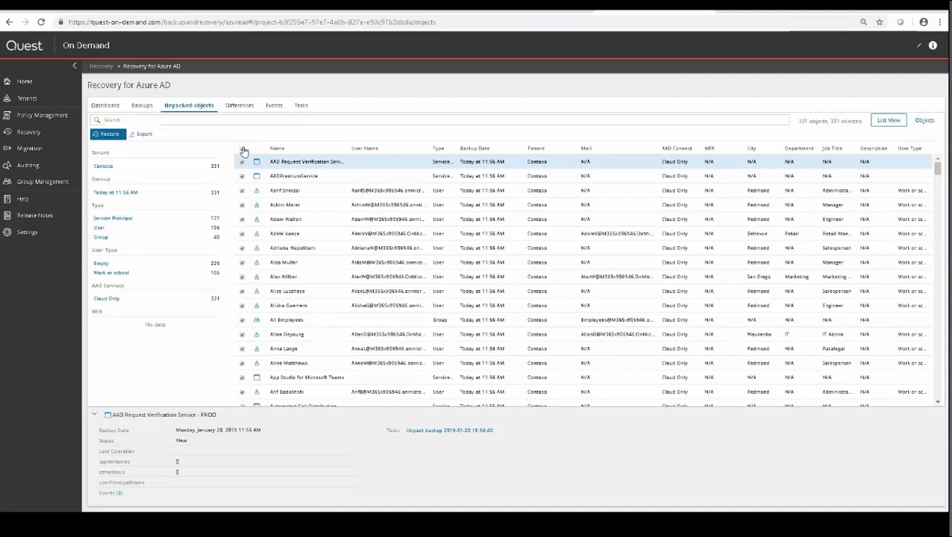
click(109, 135)
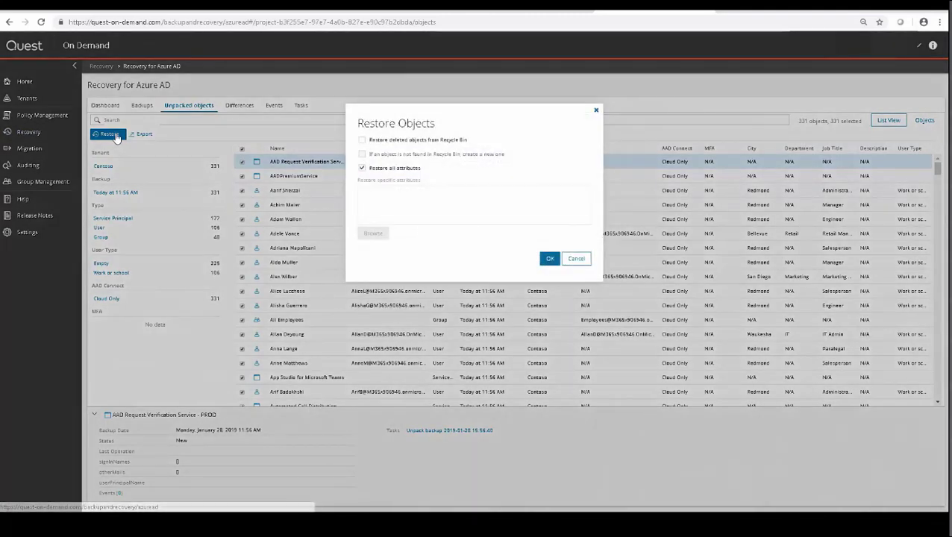
click(551, 259)
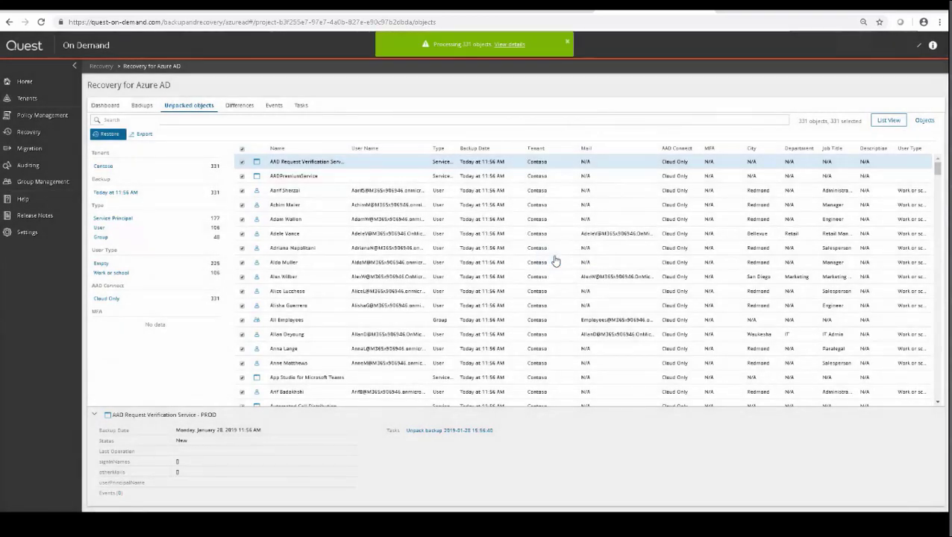
click(510, 45)
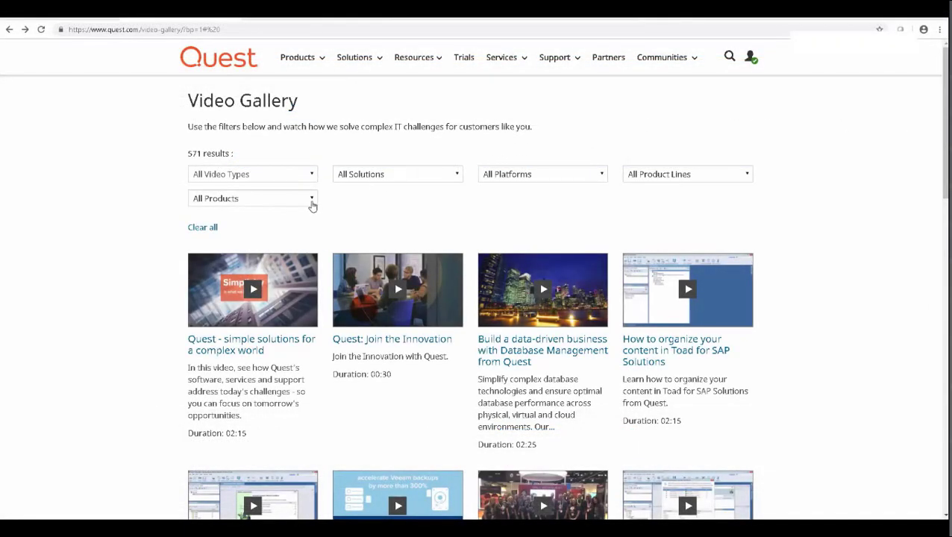
Filter the Quest Video Gallery by the On Demand Recovery product and browse the listed videos.
click(312, 200)
scroll(310, 278, down, 10)
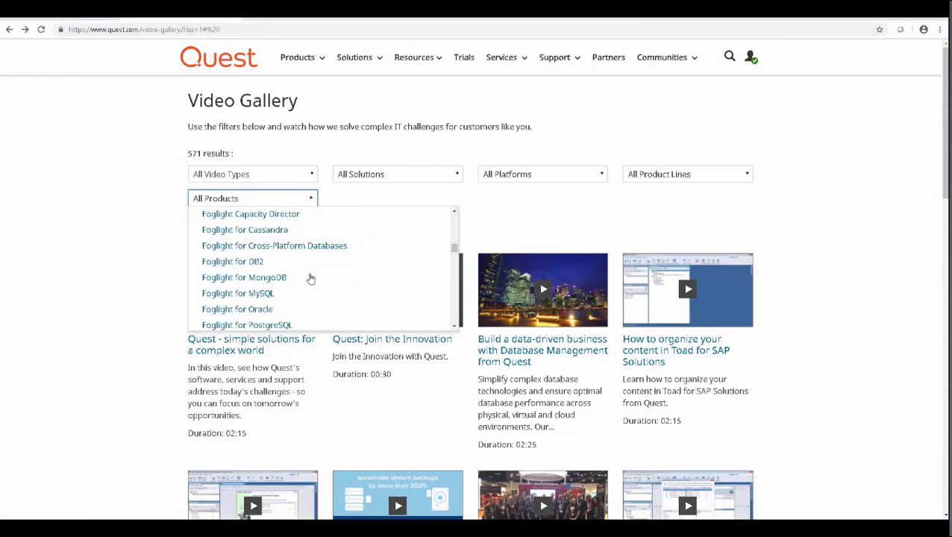
scroll(311, 278, down, 15)
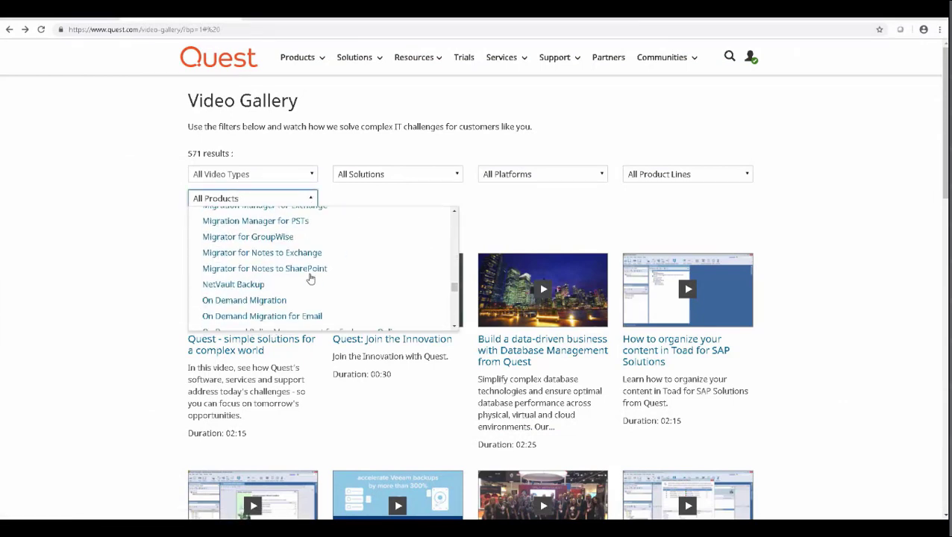
scroll(311, 279, down, 2)
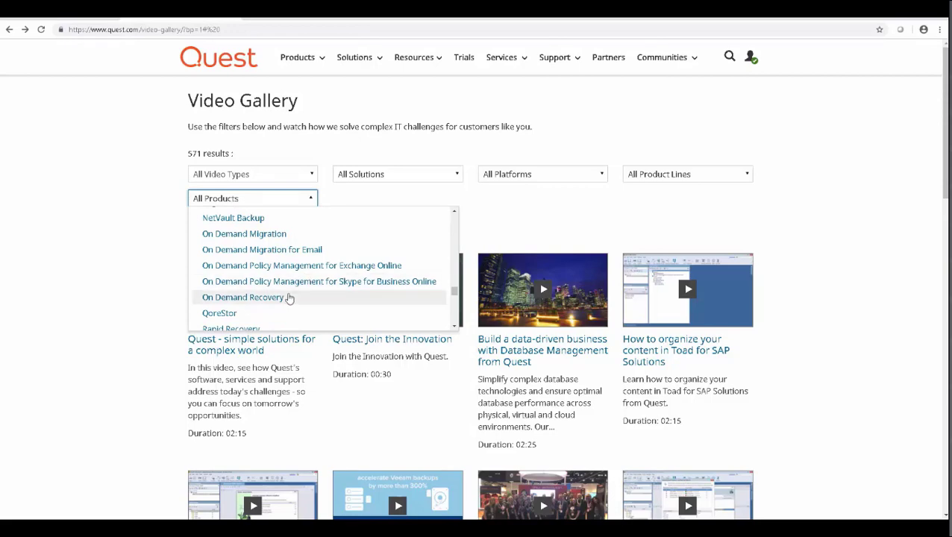
click(287, 298)
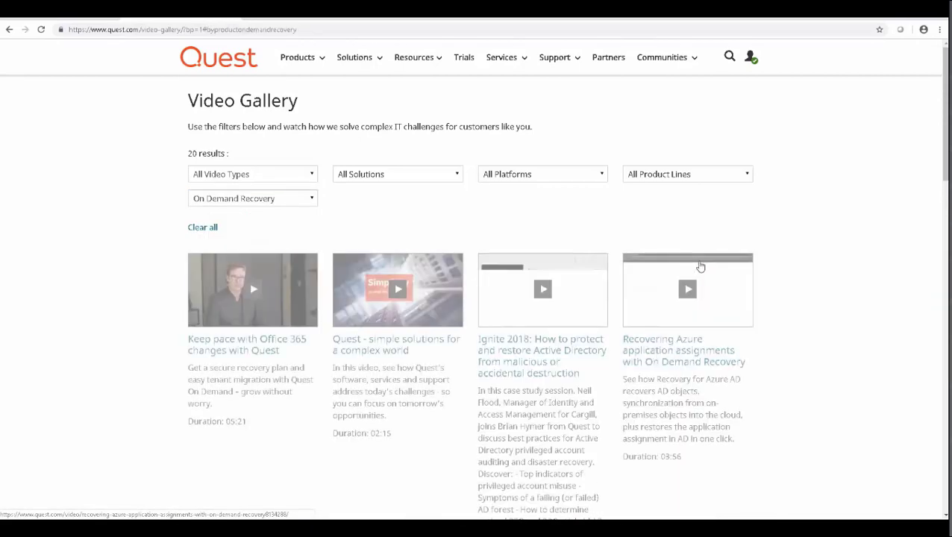
scroll(792, 253, down, 2)
scroll(793, 253, down, 2)
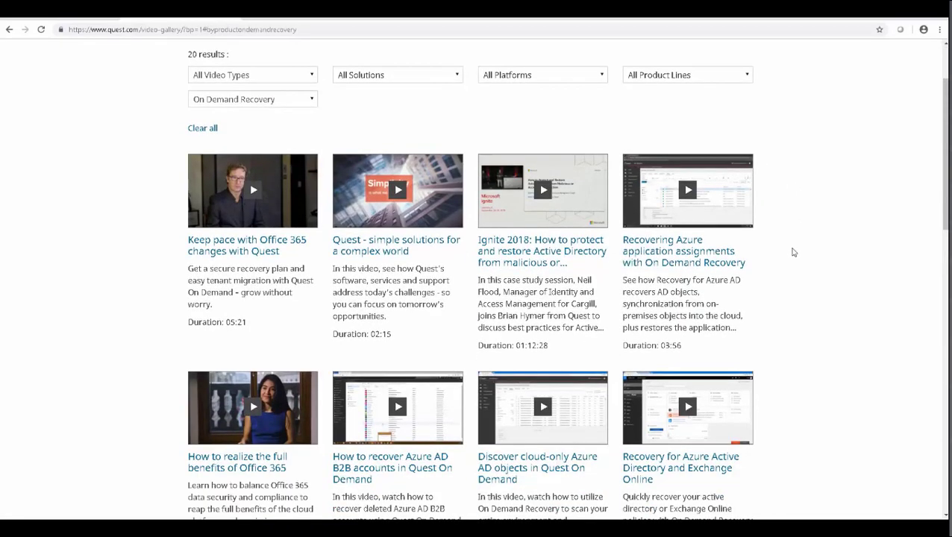